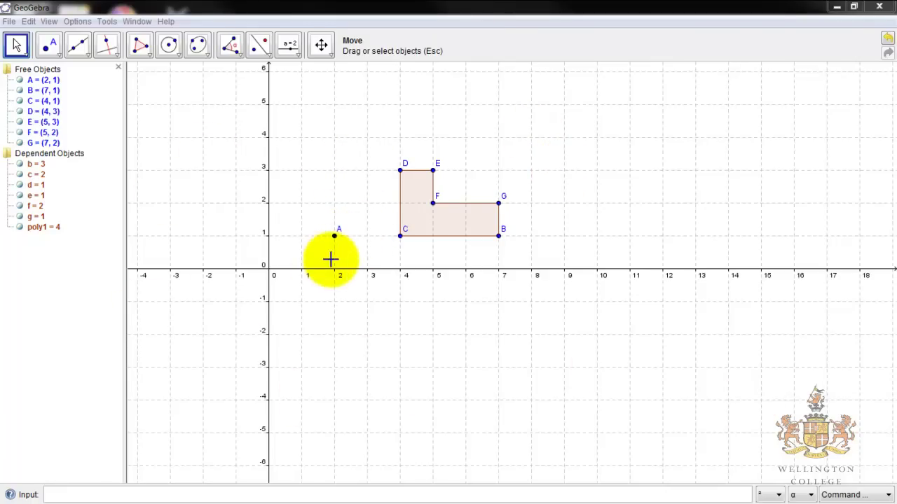
- Select centre point A and choose the Segment between Two Points tool
click(335, 237)
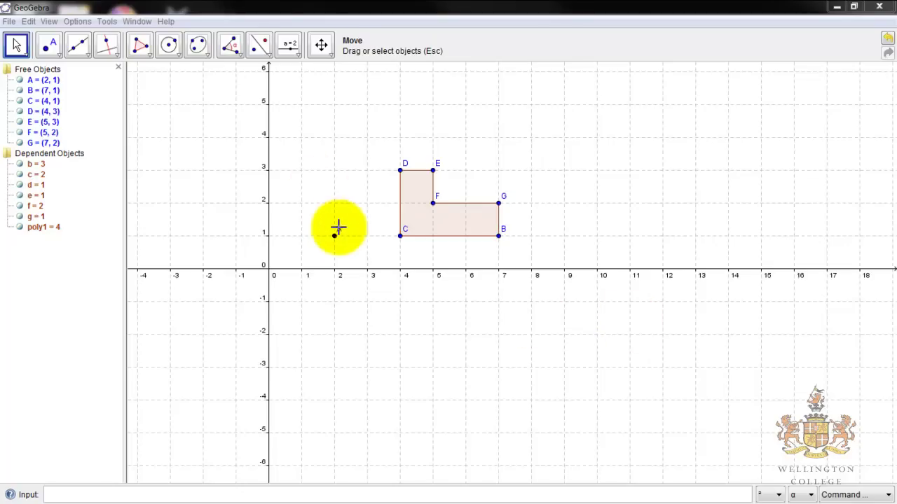
click(78, 44)
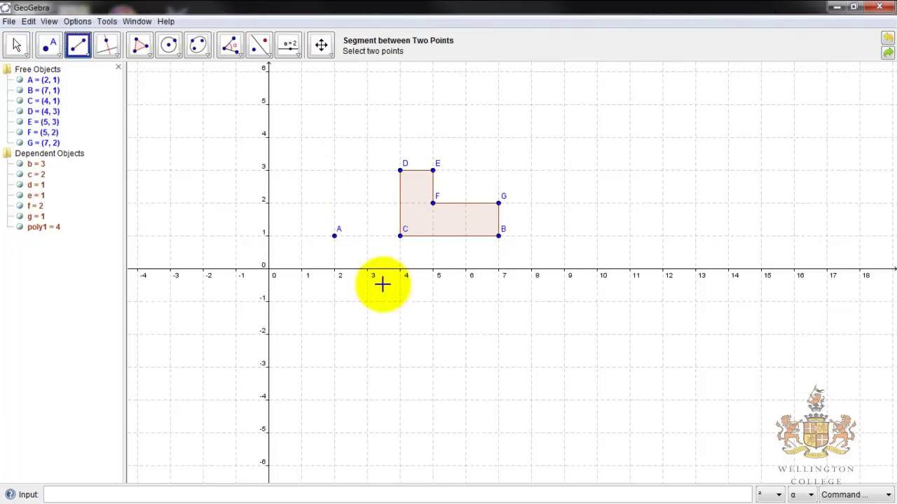
- Draw segment A–D (2.83), then segment A–H to a new point H at (6, 5)
click(340, 239)
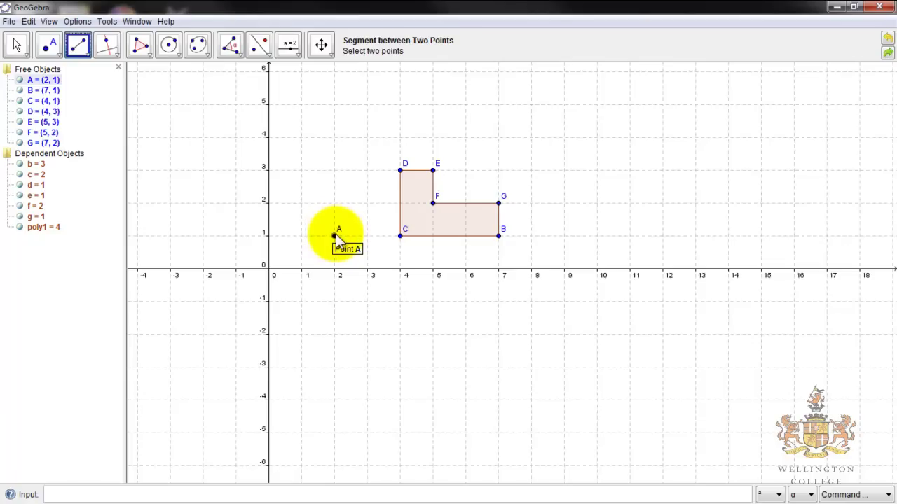
click(397, 169)
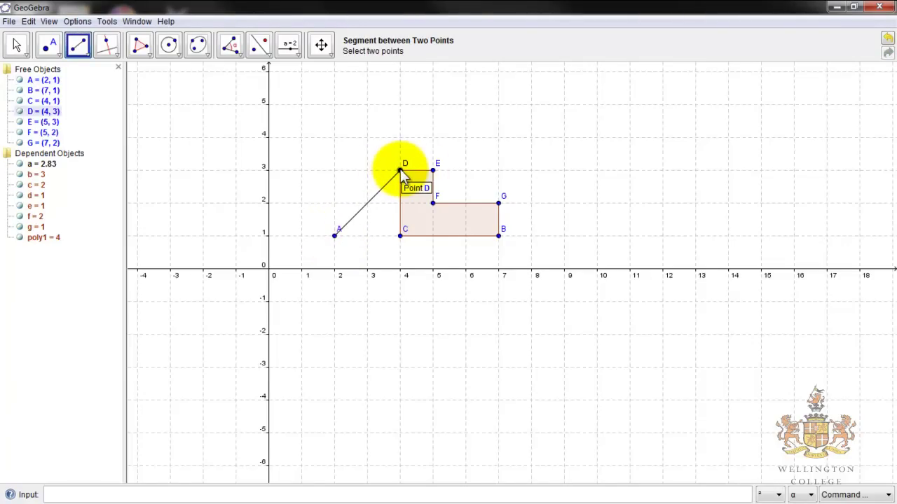
click(335, 236)
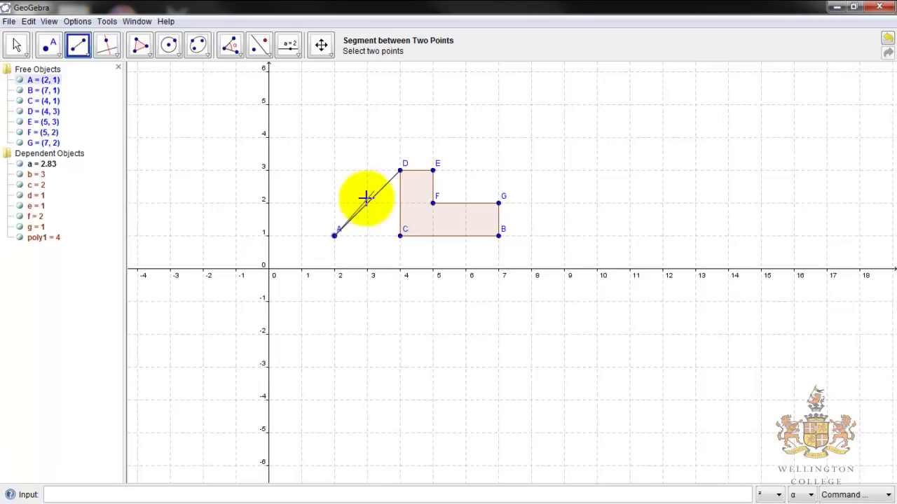
click(466, 103)
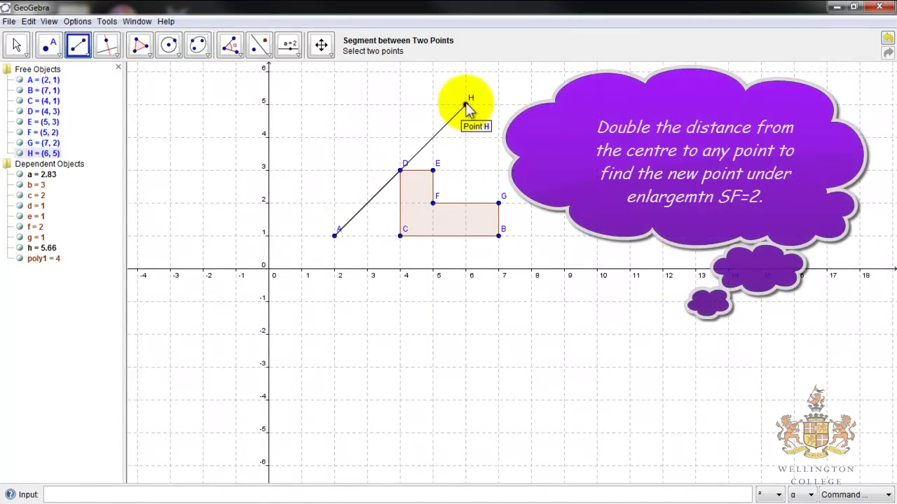
click(335, 236)
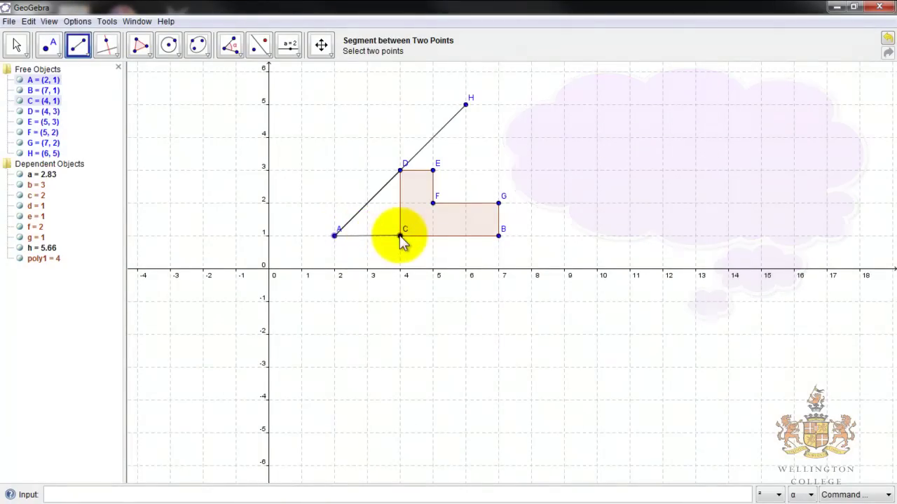
- Draw segments from A to image points I (6, 1), J (12, 1), K (12, 3), L (8, 3), M (8, 5)
click(466, 239)
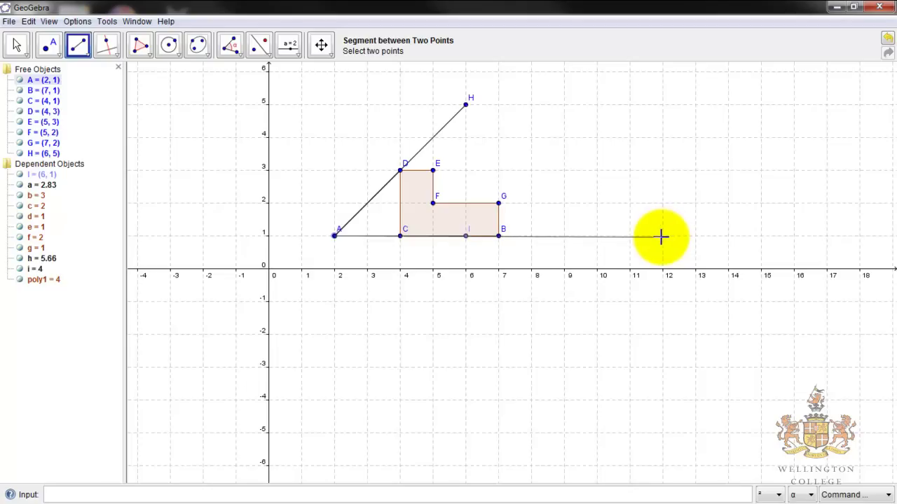
click(662, 237)
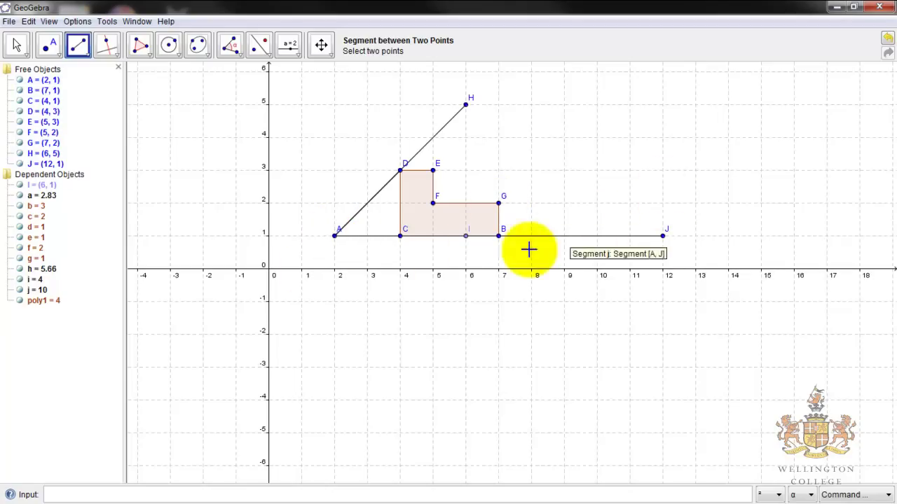
click(335, 236)
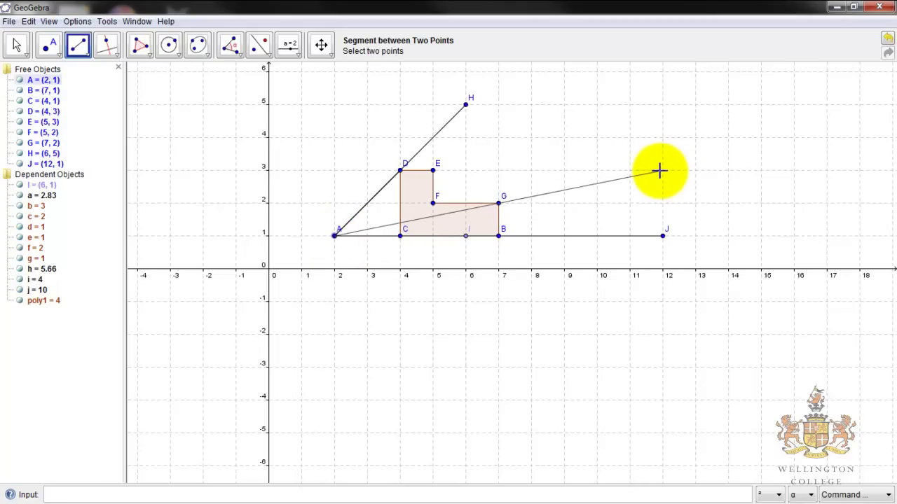
click(663, 170)
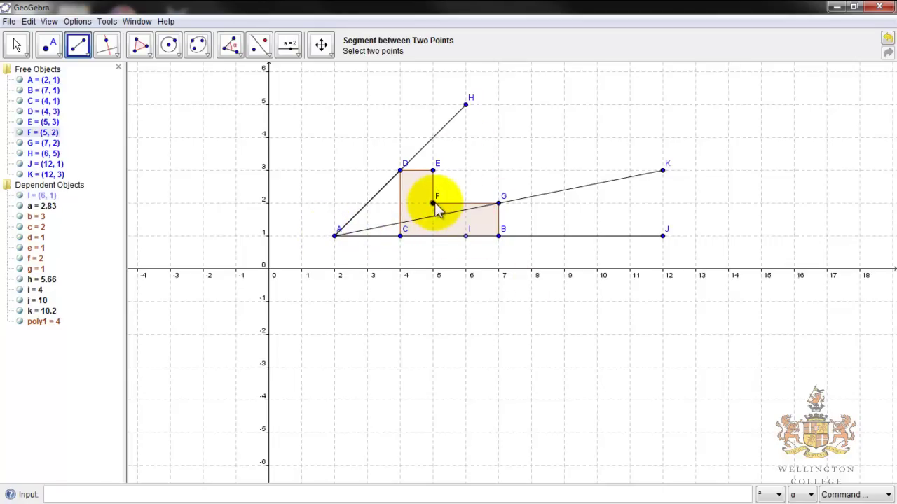
click(334, 236)
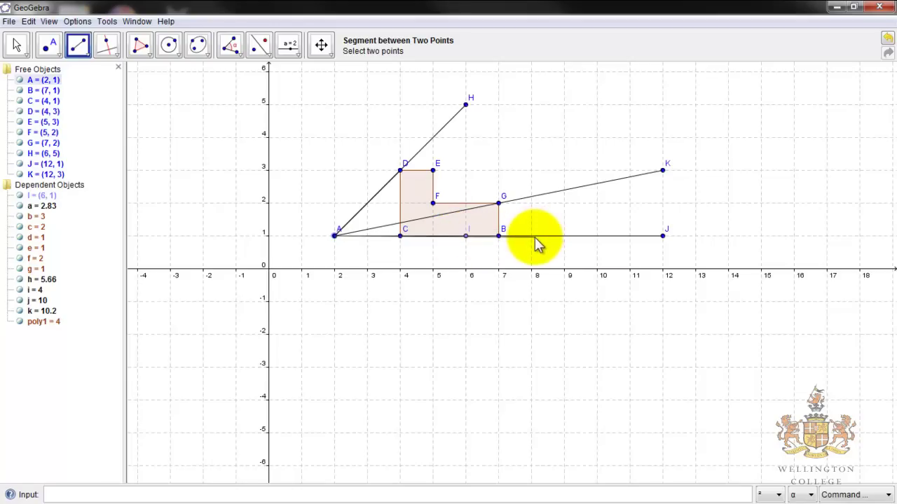
click(530, 170)
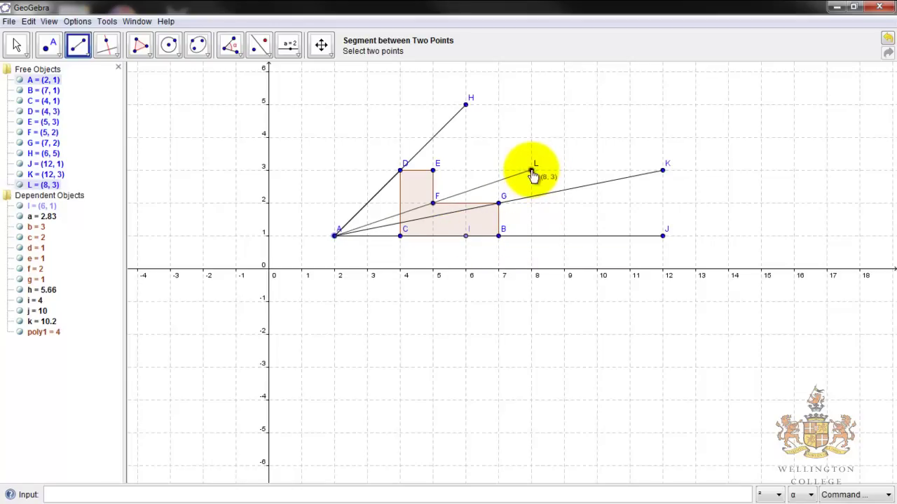
click(334, 236)
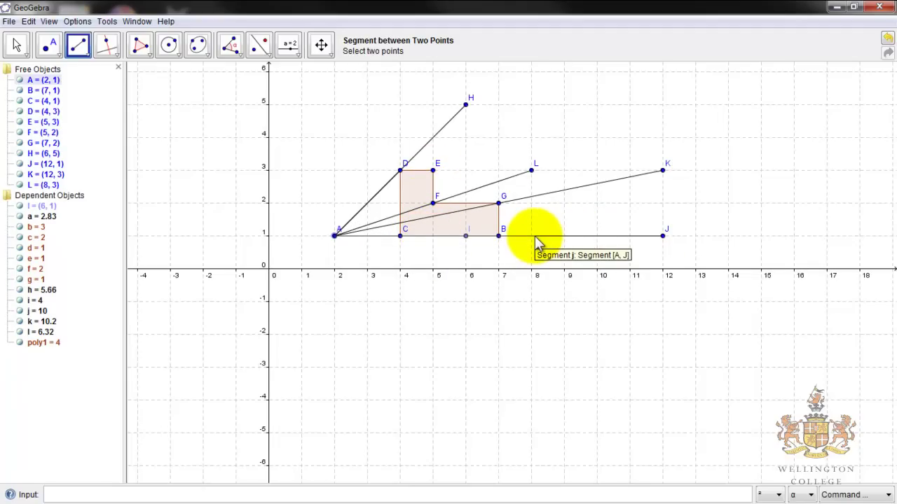
click(532, 105)
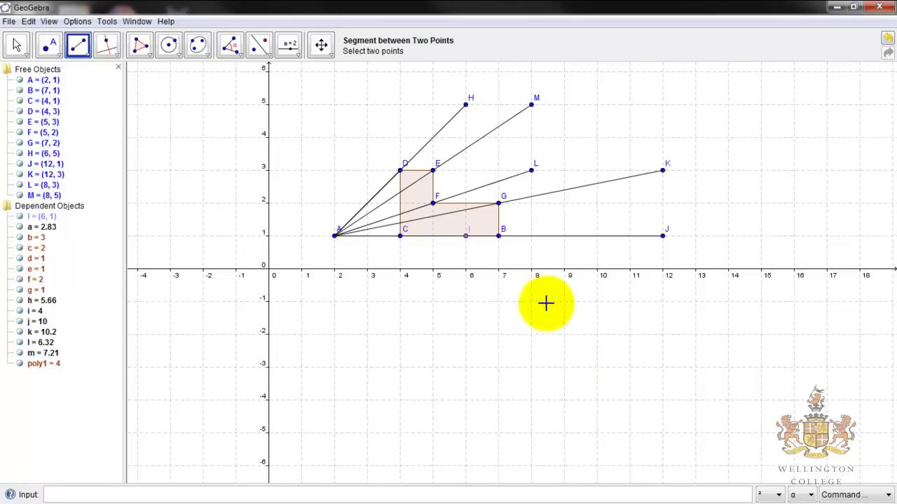
click(140, 44)
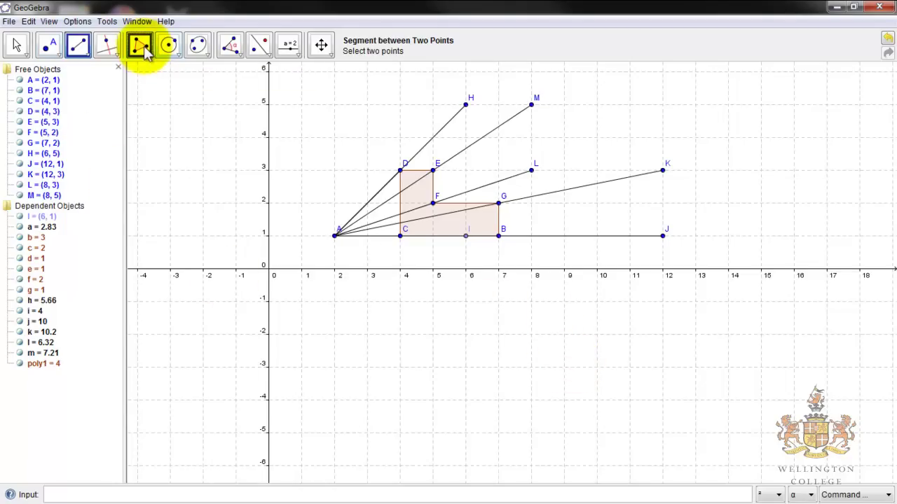
- Trace a polygon through I, H, M, L and K, closing back at I
click(468, 238)
click(466, 105)
click(531, 106)
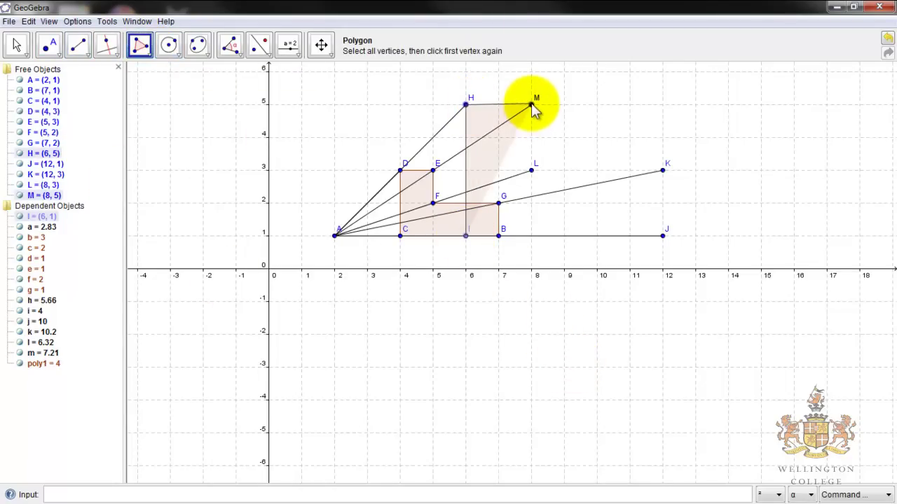
click(532, 170)
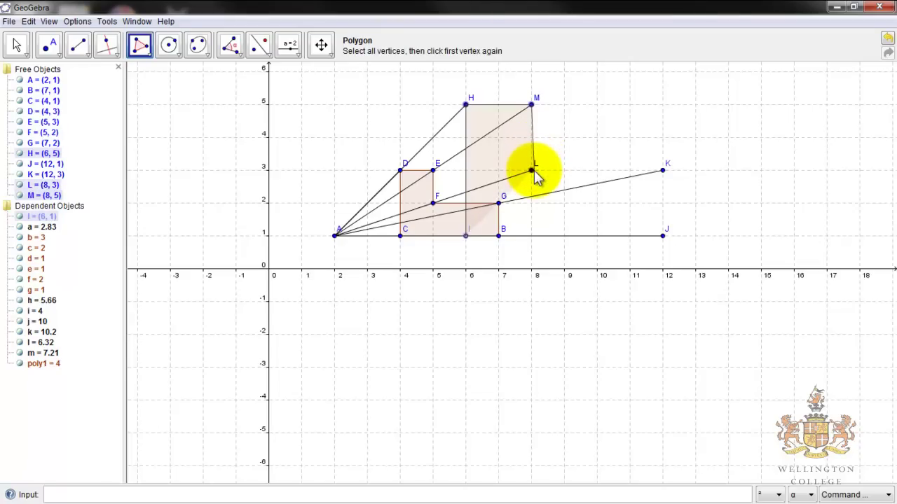
click(662, 170)
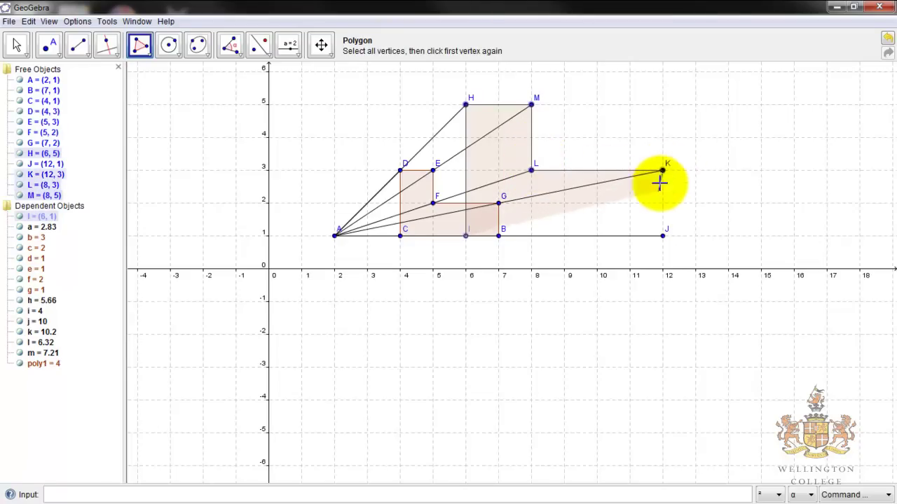
click(466, 236)
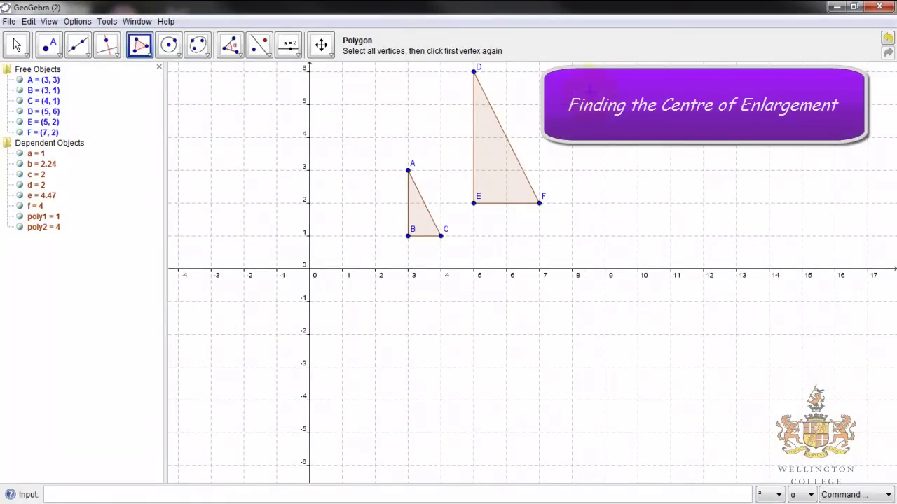
- Draw rays from D through A, E through B, and F through C, crossing at (1, 0)
click(79, 46)
click(85, 51)
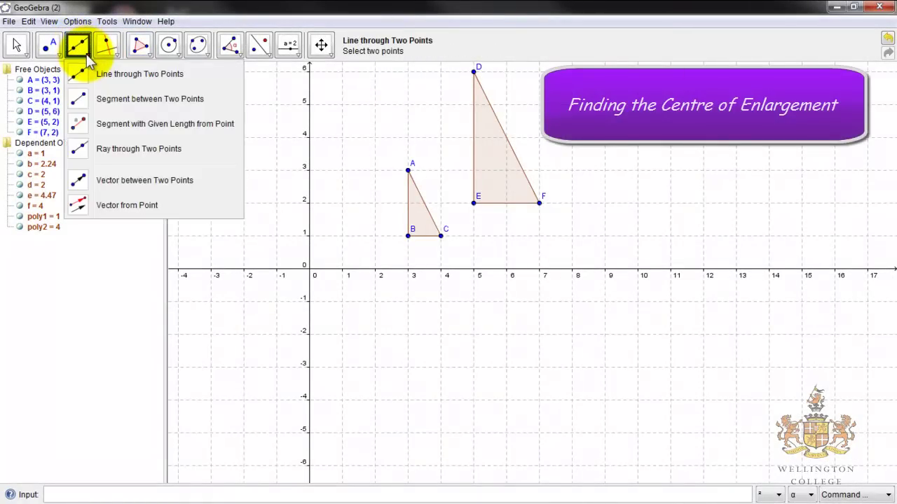
click(114, 154)
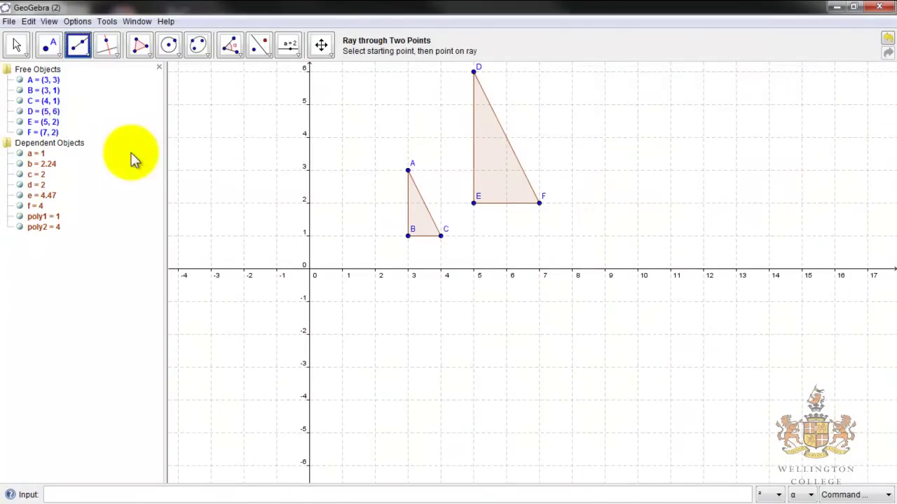
click(473, 70)
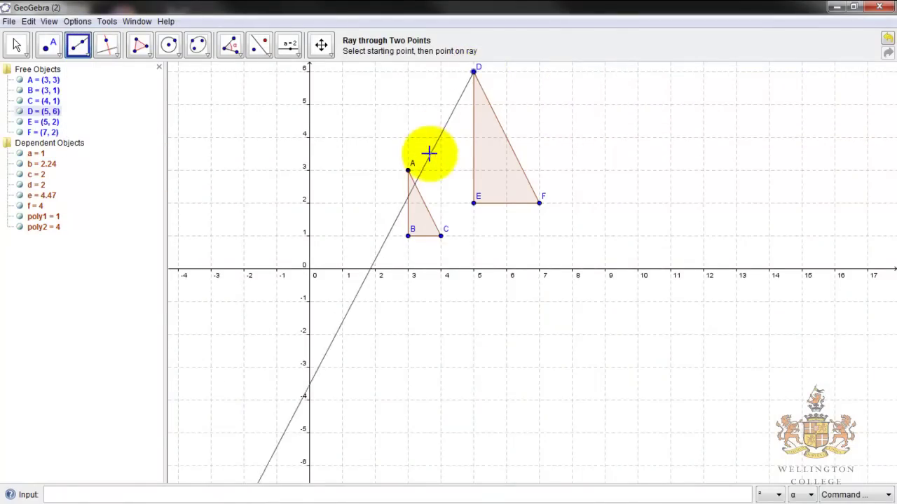
click(408, 170)
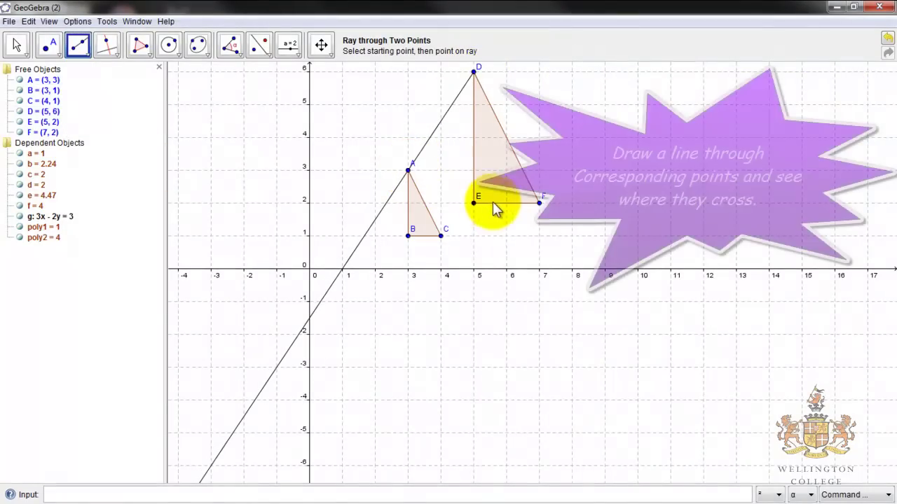
click(473, 202)
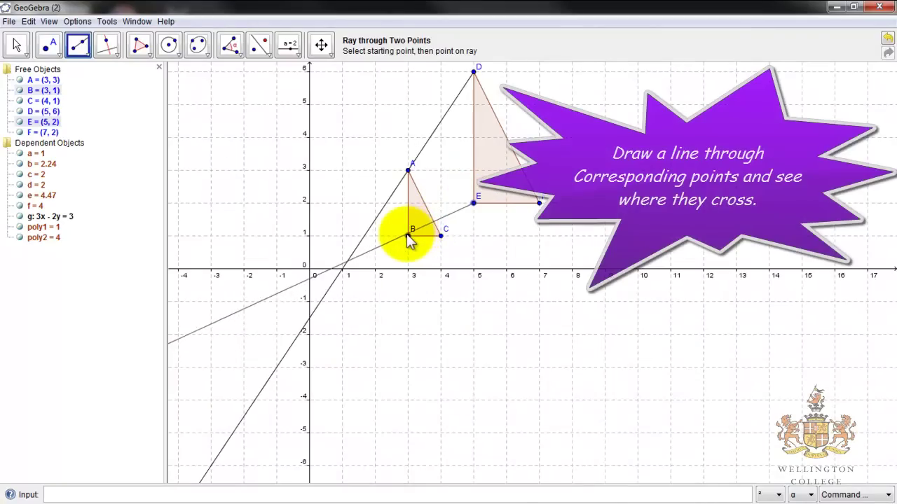
click(409, 236)
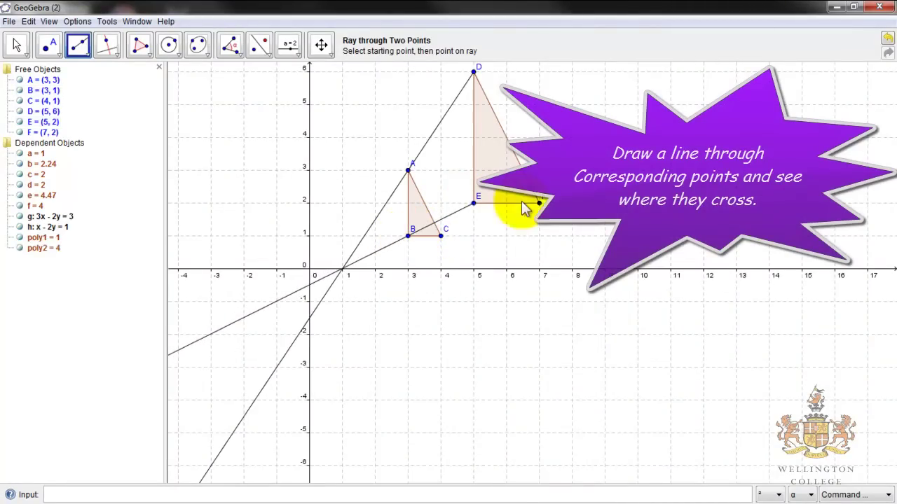
click(539, 202)
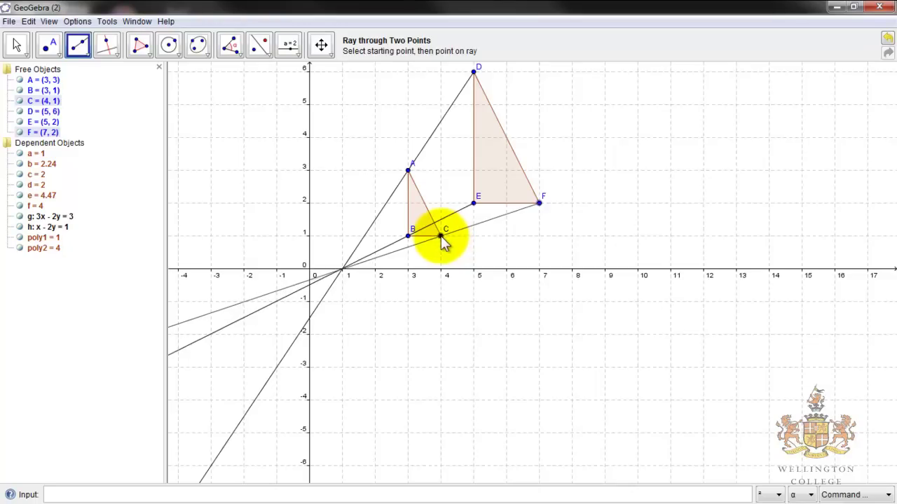
click(441, 236)
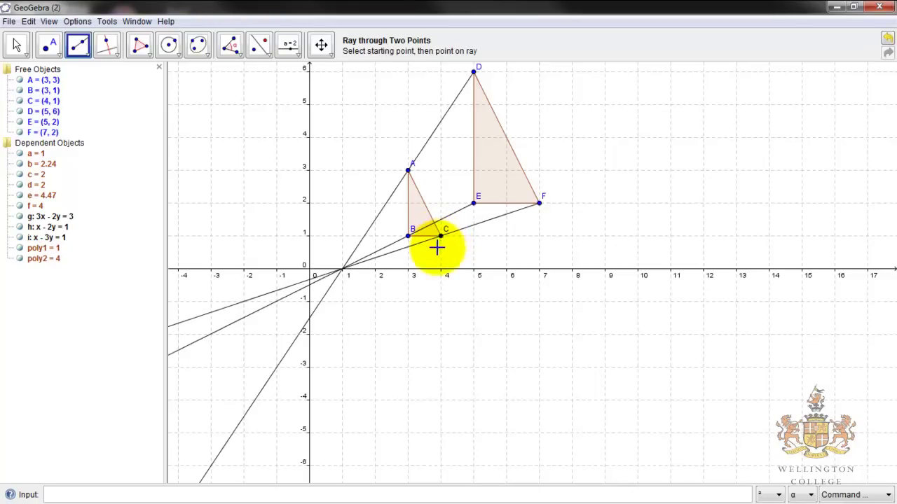
click(49, 44)
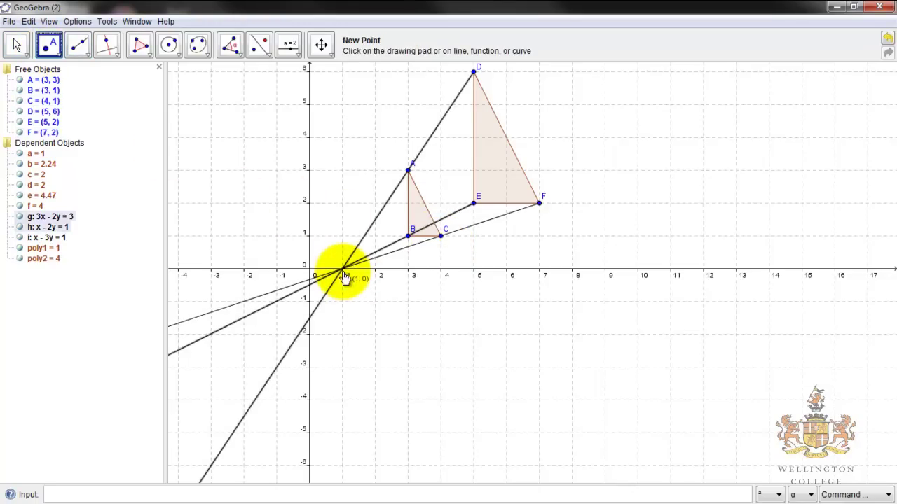
- Place a point where the three rays cross at (1, 0)
click(343, 272)
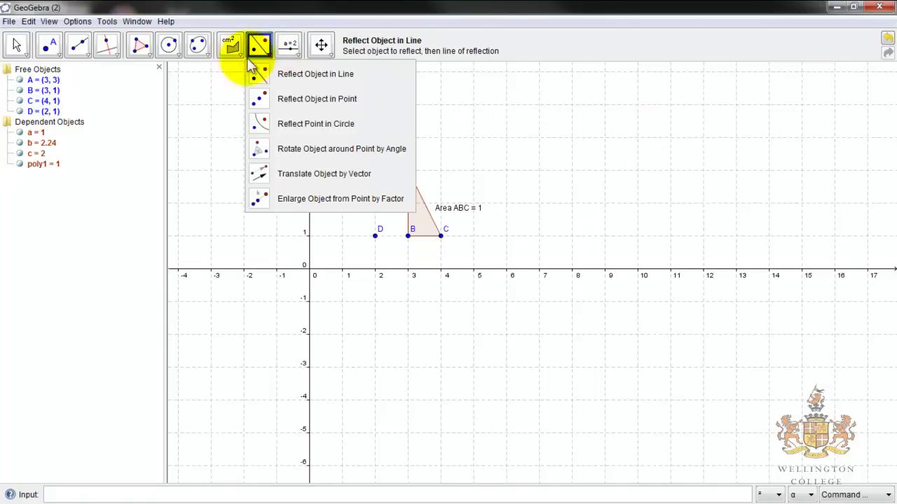
- Enlarge triangle ABC by factor 2 from D into A'B'C' and show its area, 4
click(337, 198)
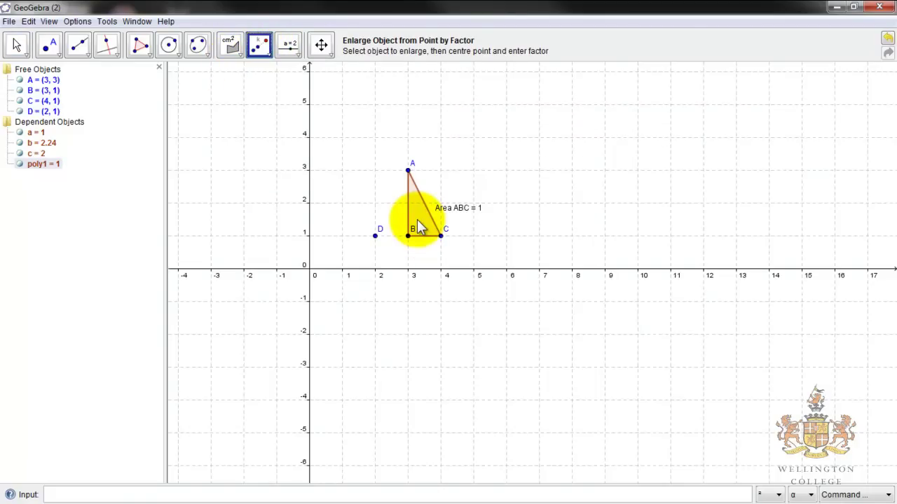
click(376, 236)
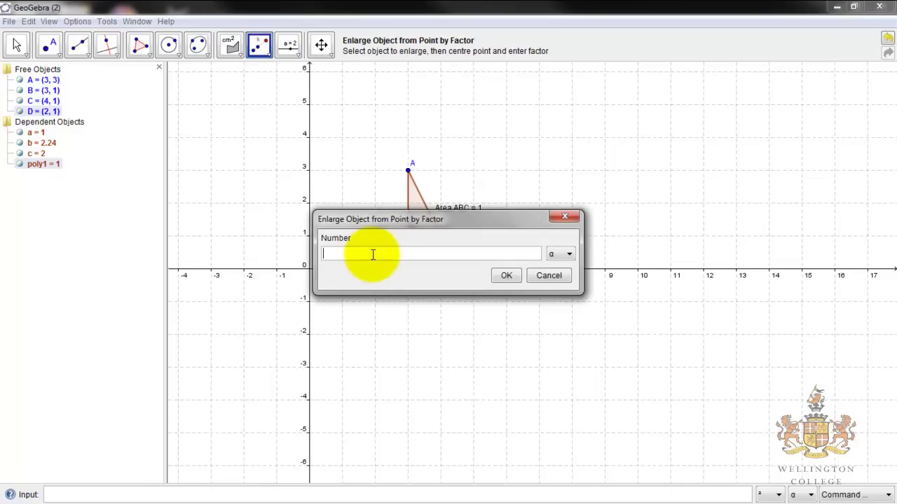
click(510, 275)
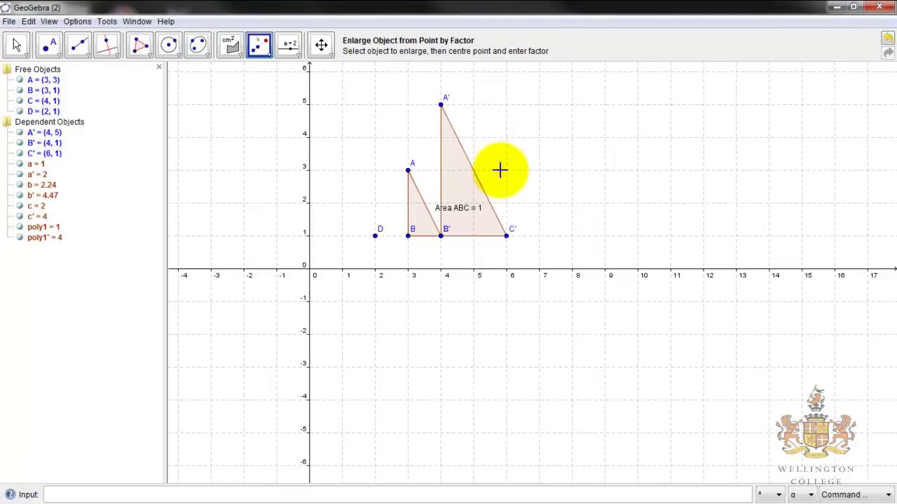
click(231, 45)
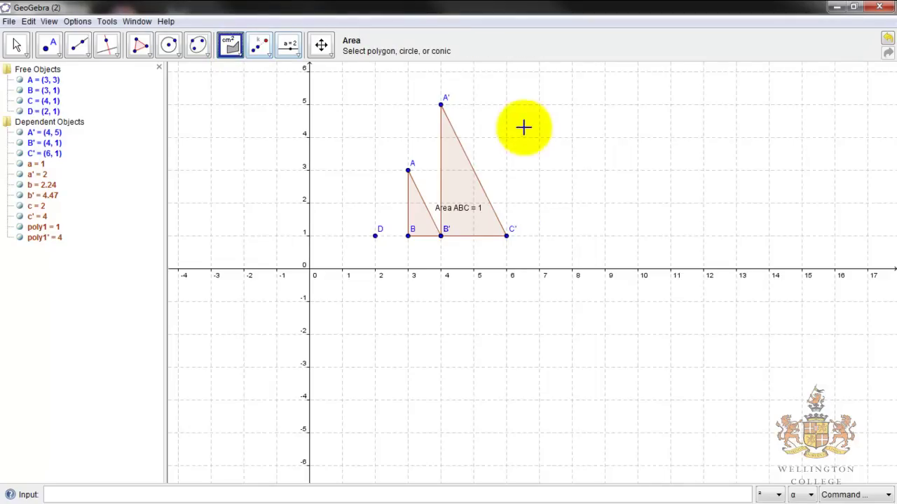
click(482, 179)
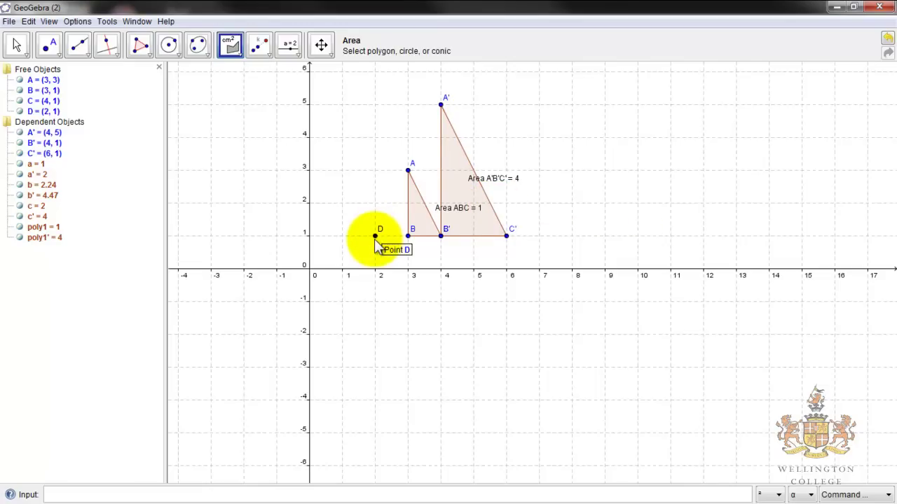
- Enlarge A'B'C' by factor 3 from D into A''B''C'' and pan the view to show it
click(260, 52)
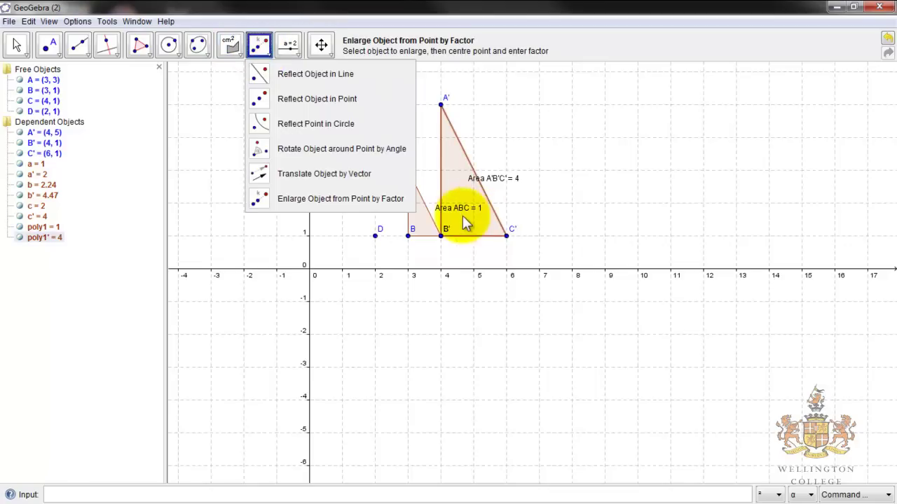
click(328, 205)
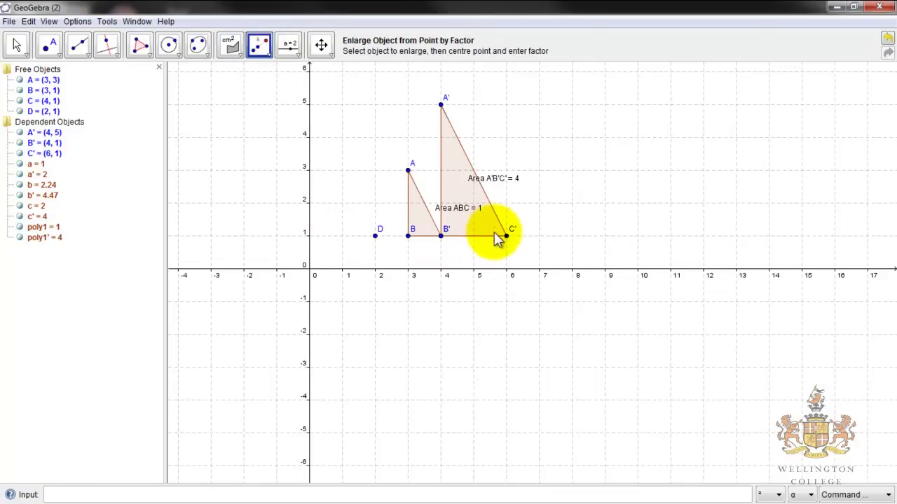
click(478, 198)
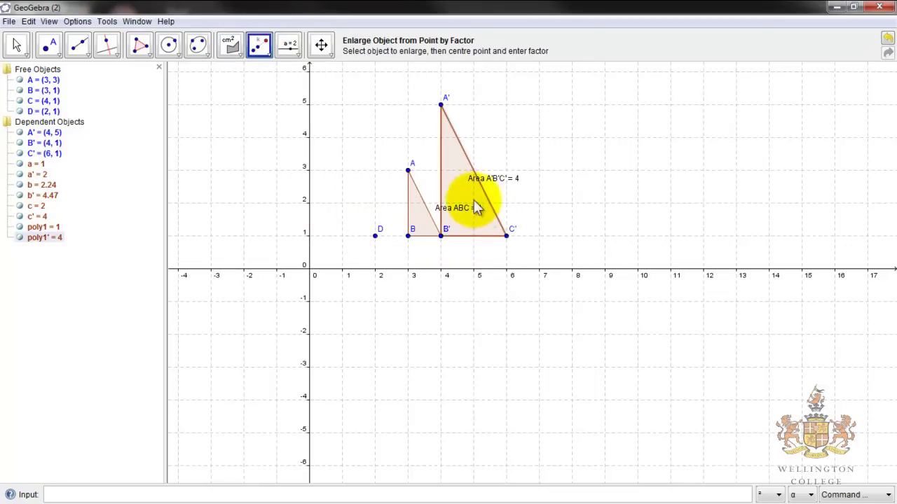
click(376, 236)
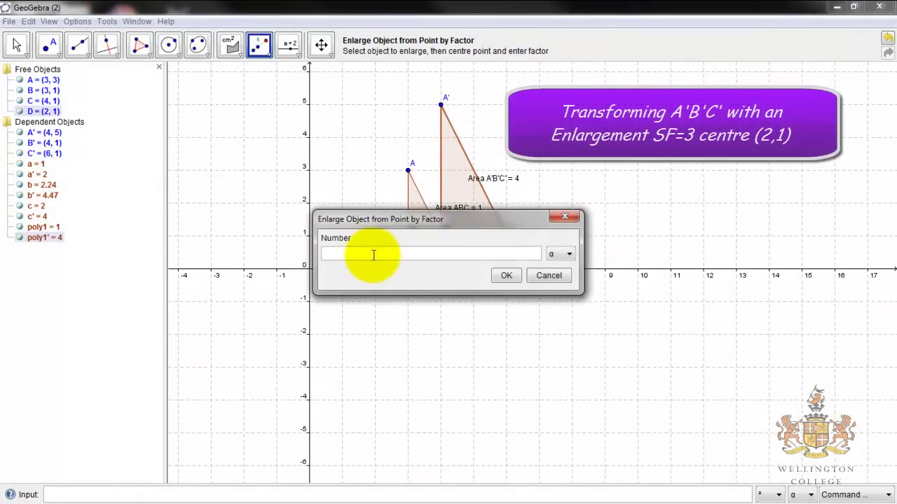
text(3)
click(504, 275)
drag(498, 128, 481, 351)
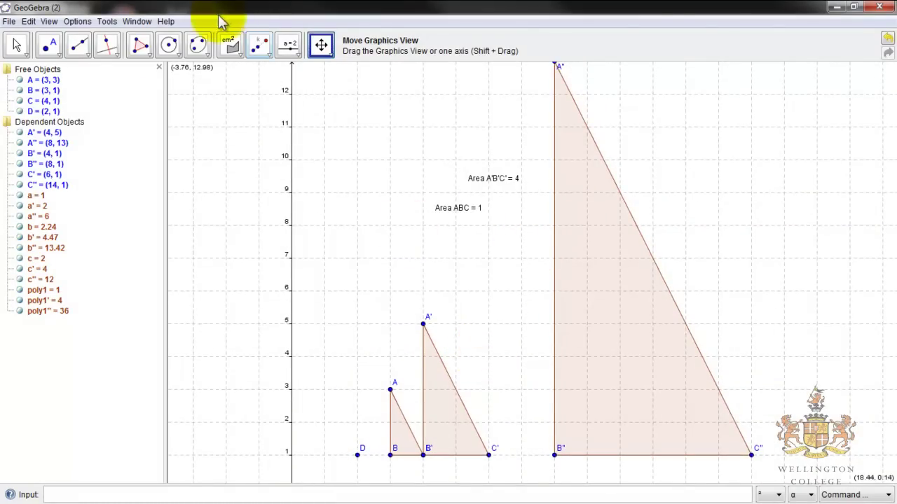
click(17, 45)
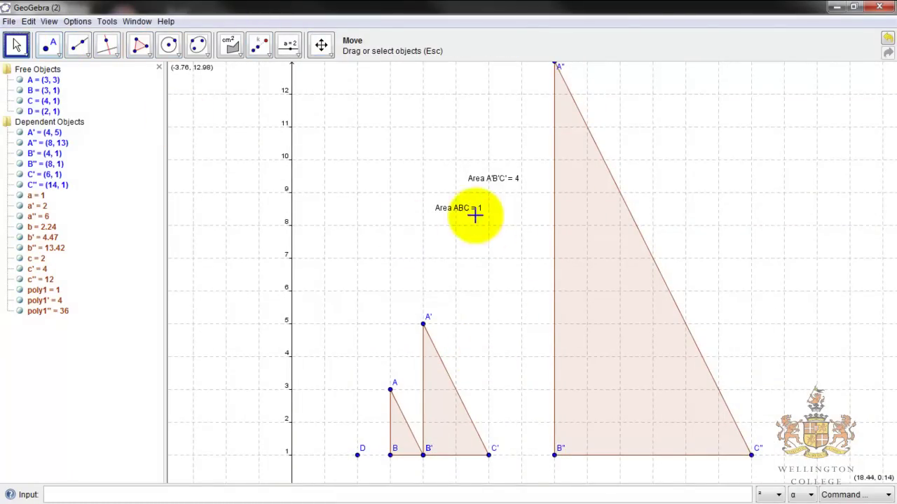